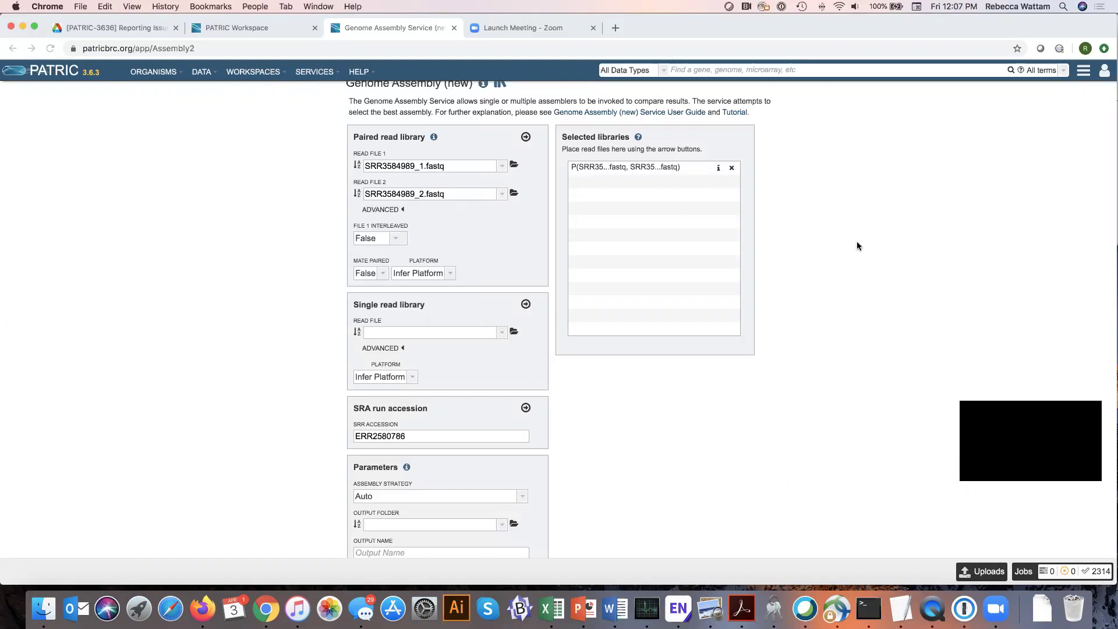
Read the help on assembly parameters, then close it
scroll(858, 245, "down", 2)
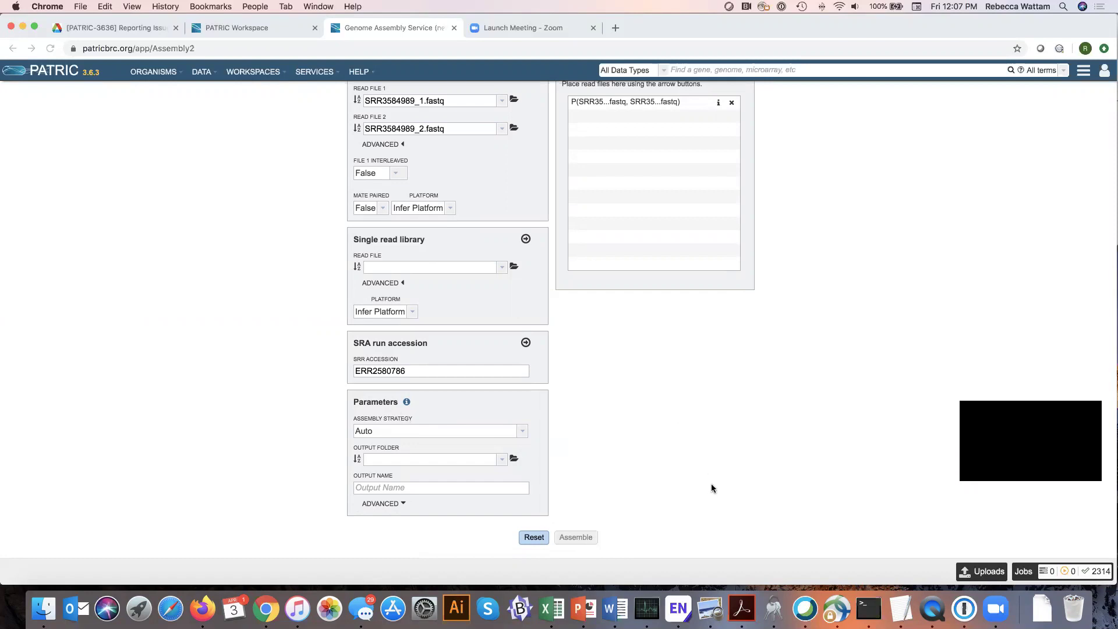
left_click(407, 403)
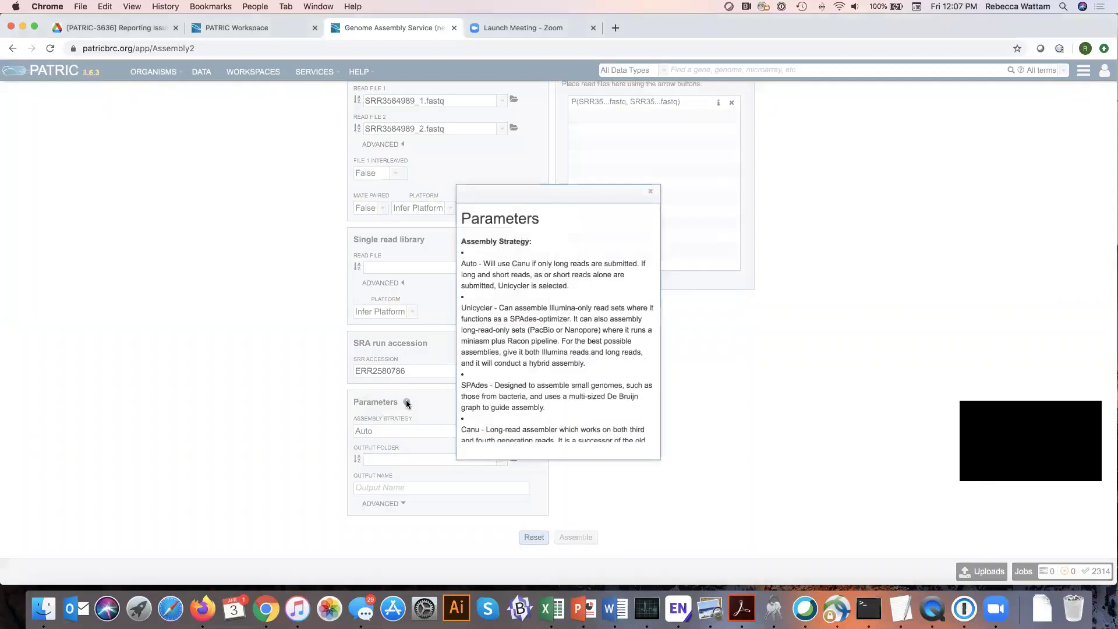
left_click(652, 194)
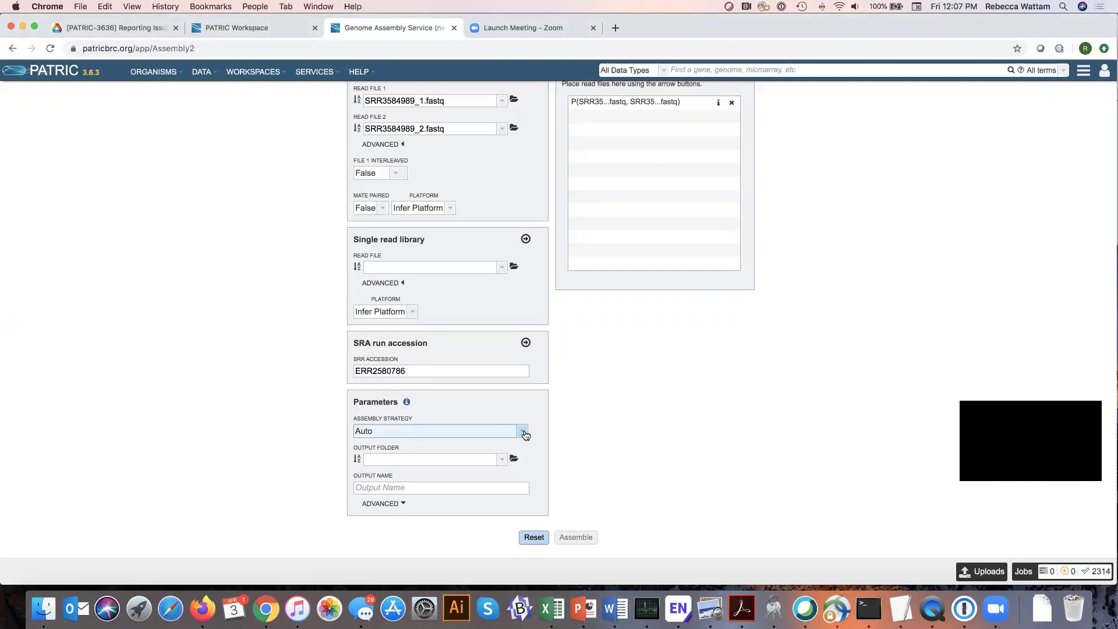
left_click(525, 435)
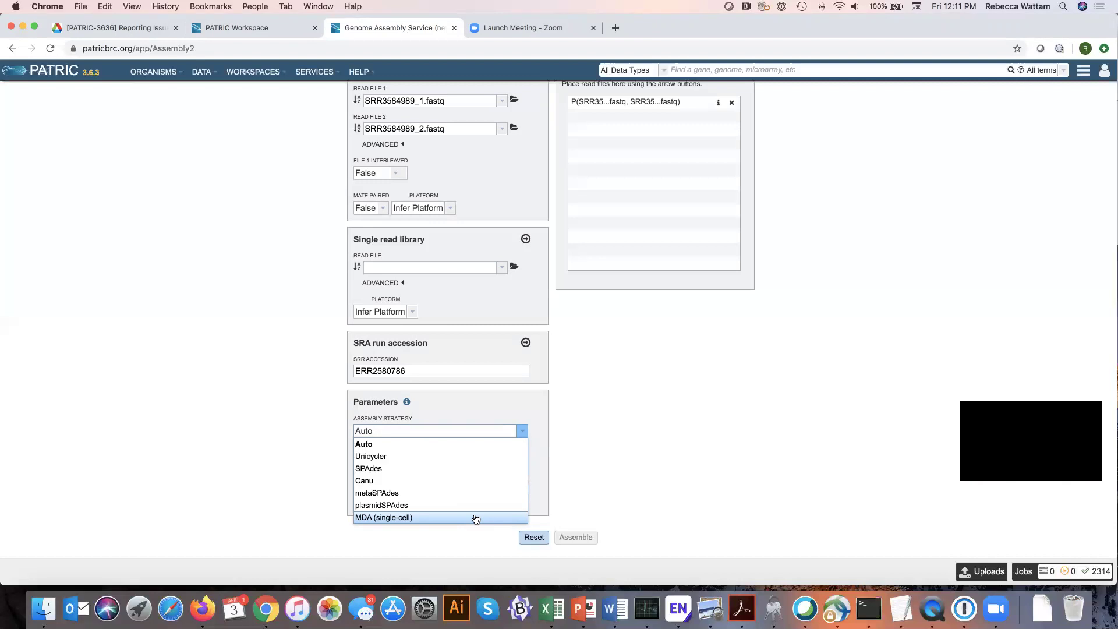
Keep Auto as the assembly strategy and browse the workspace output folders without choosing one
left_click(365, 445)
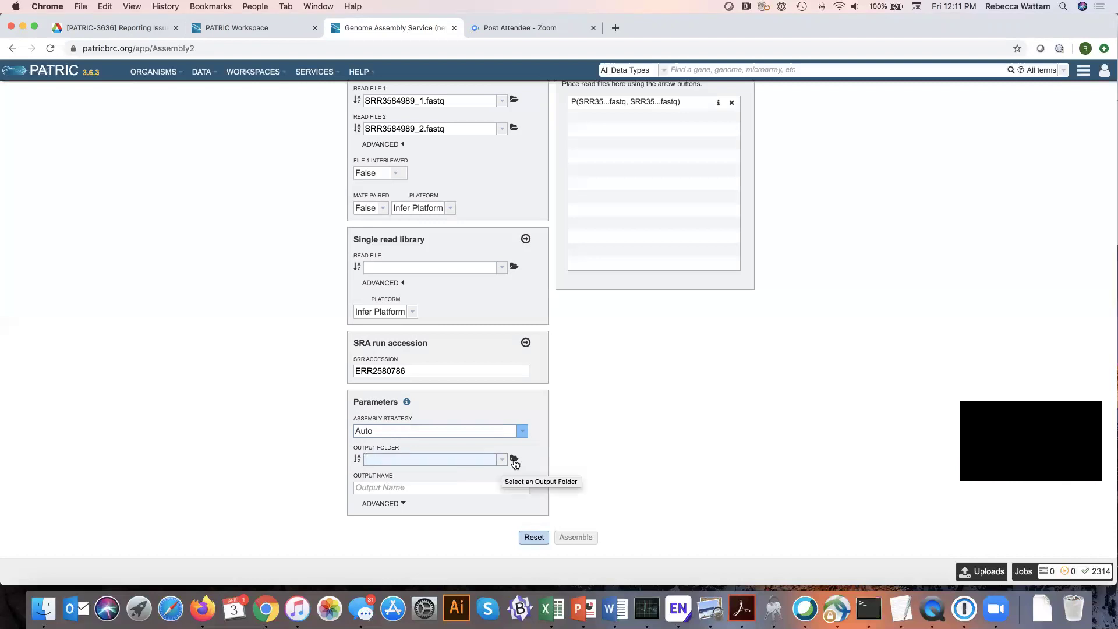
left_click(399, 460)
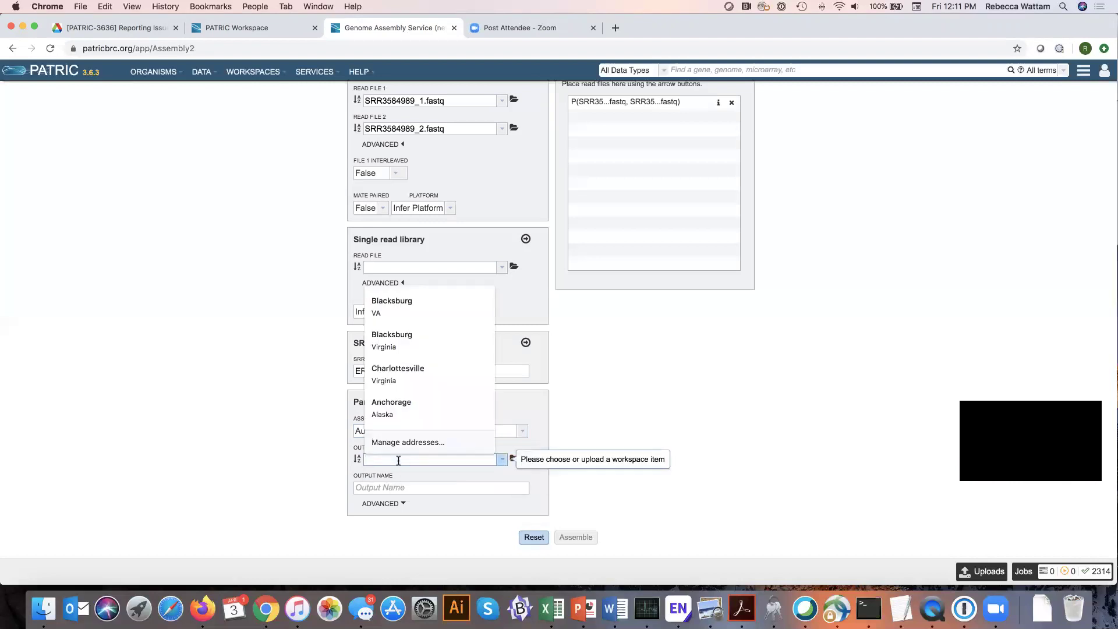
left_click(544, 435)
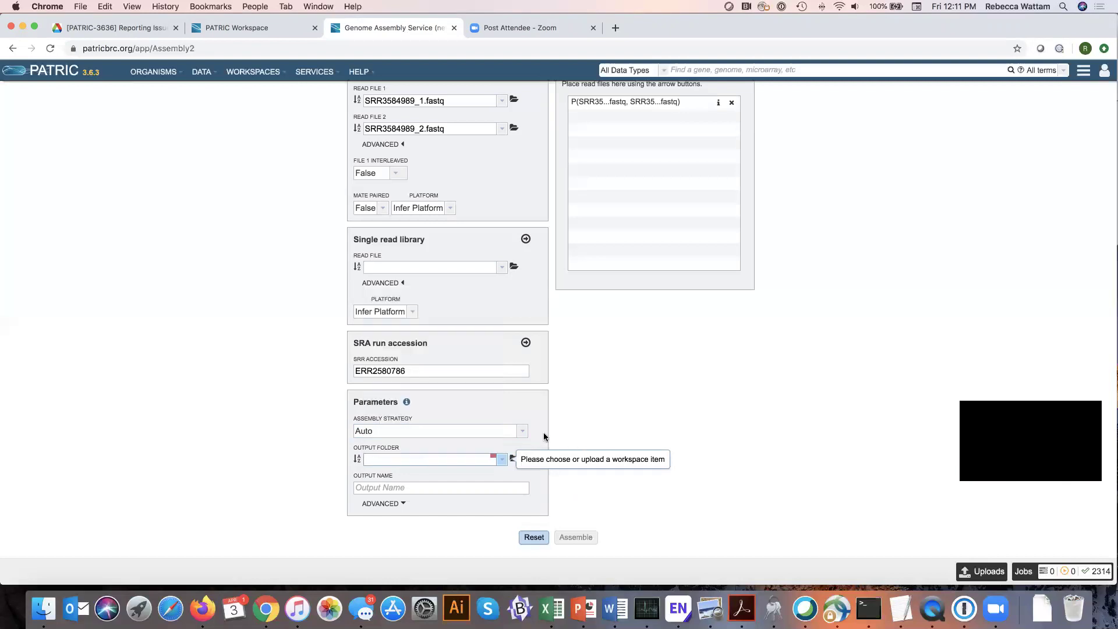
left_click(502, 461)
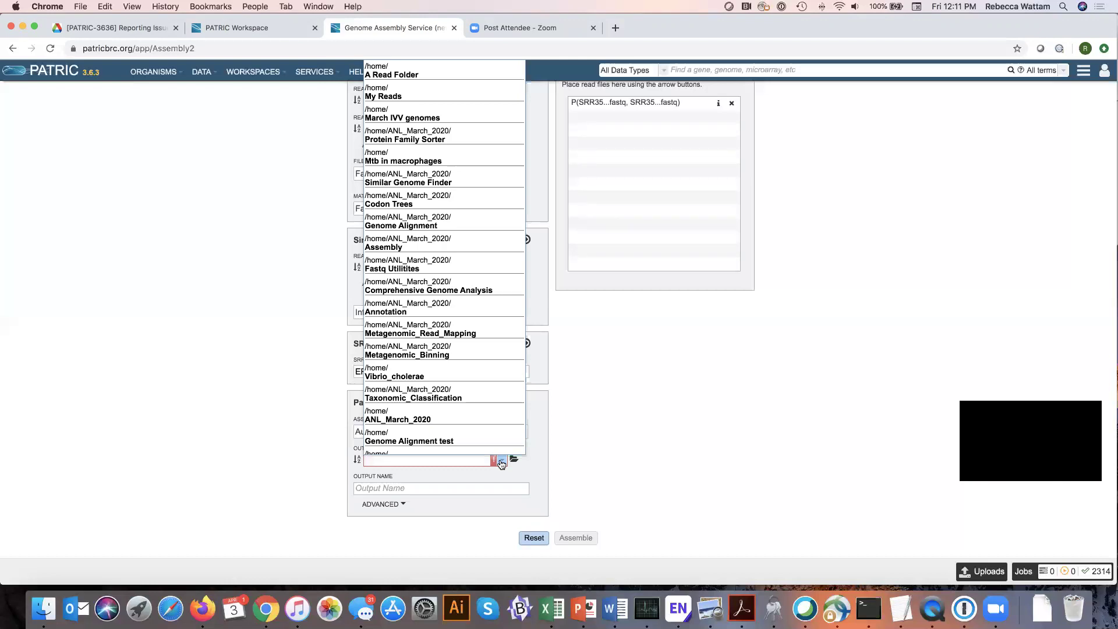
left_click(539, 461)
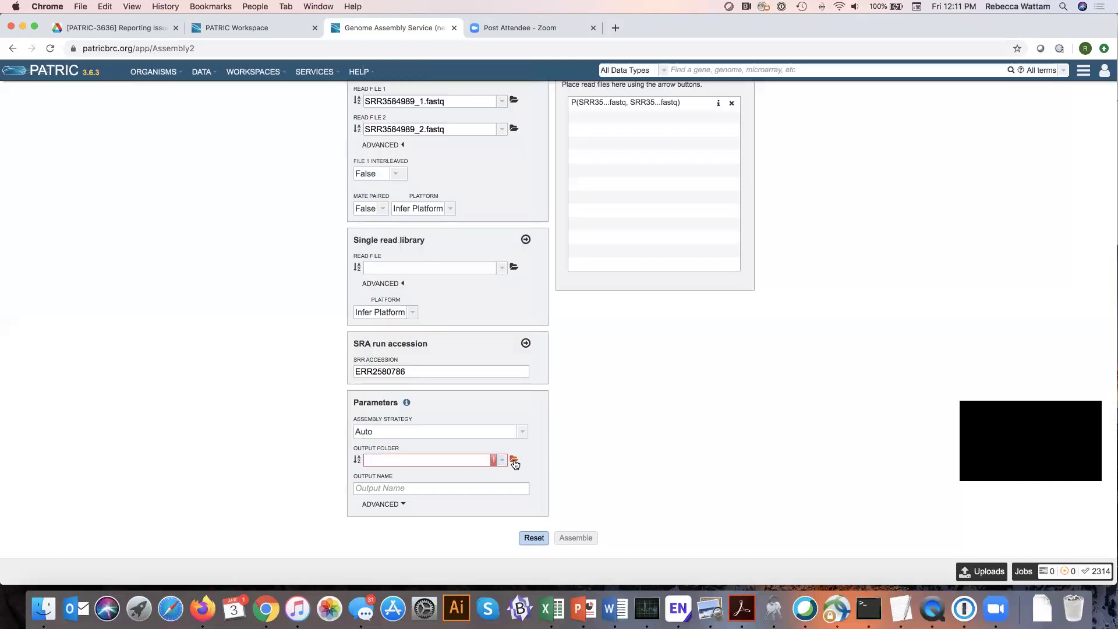
left_click(514, 461)
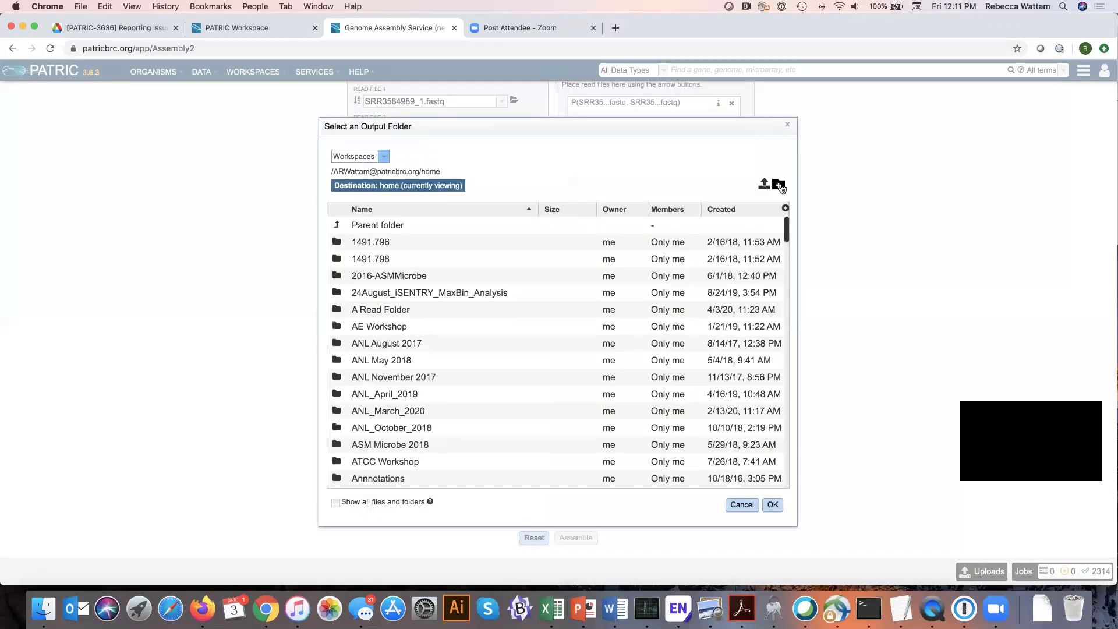
left_click(780, 186)
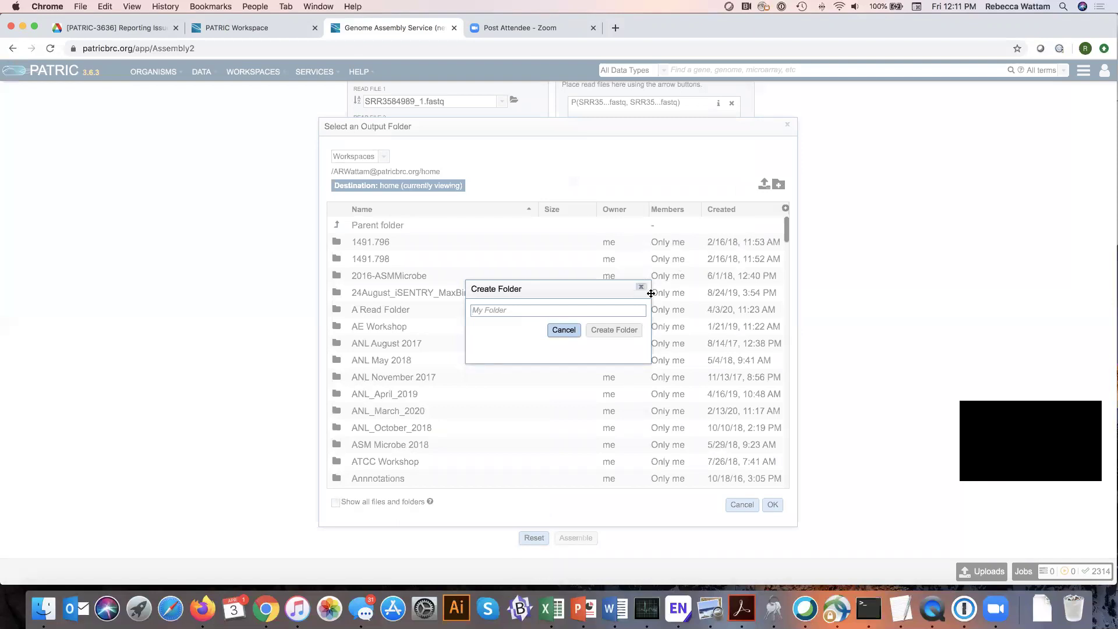
left_click(643, 290)
left_click(742, 504)
left_click(400, 459)
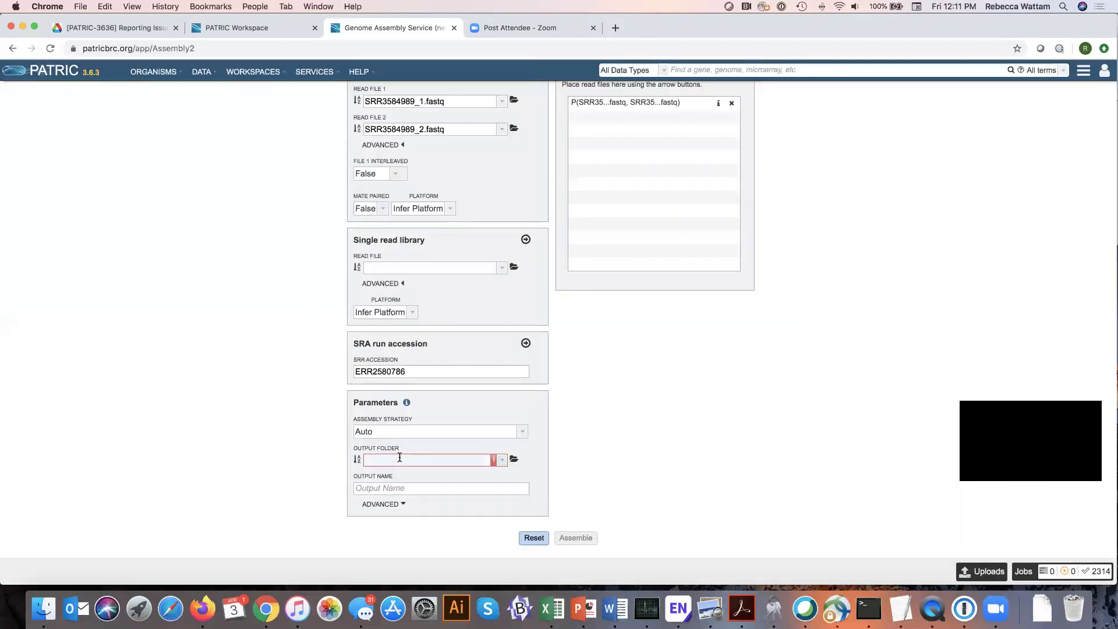
Set the output folder to 'Test folder' and select the Read File 2 run ID for copying
type("Test")
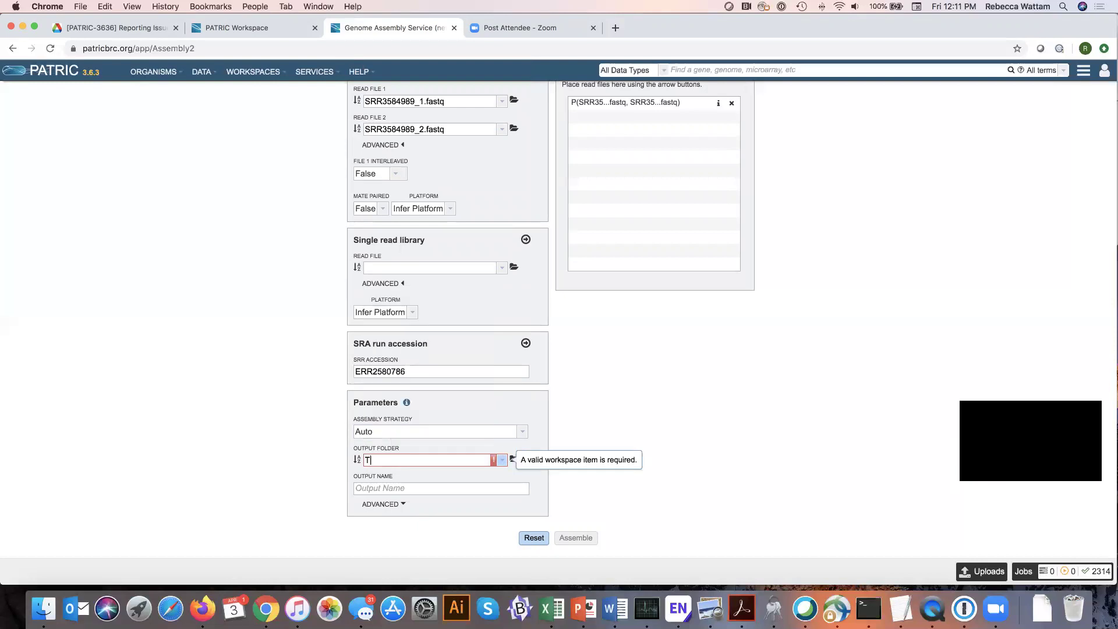
scroll(430, 474, "up", 2)
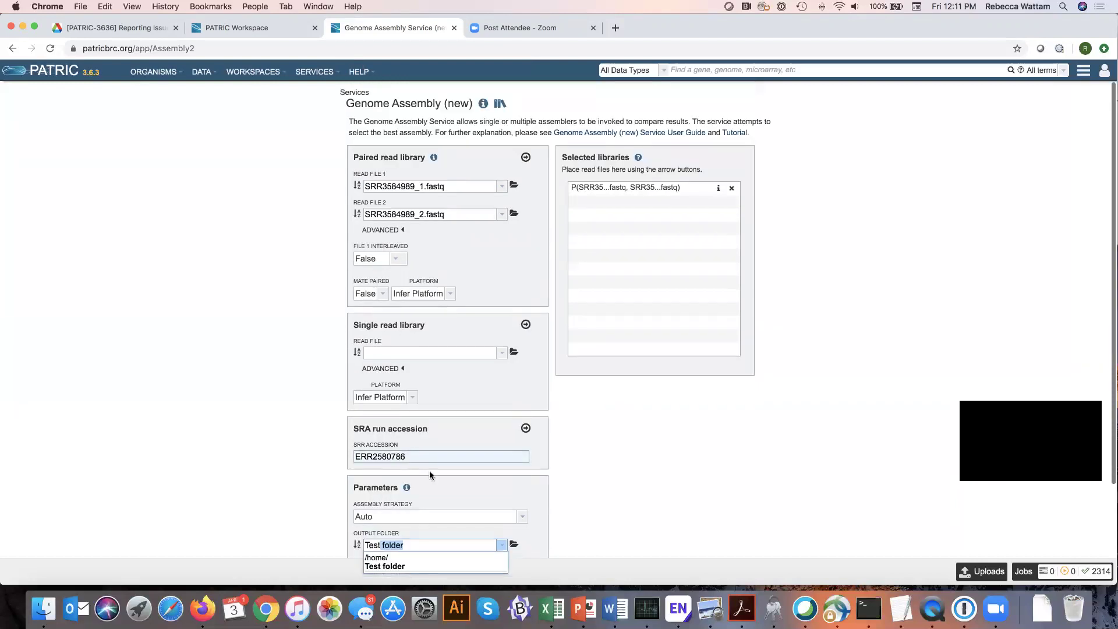
scroll(439, 467, "down", 3)
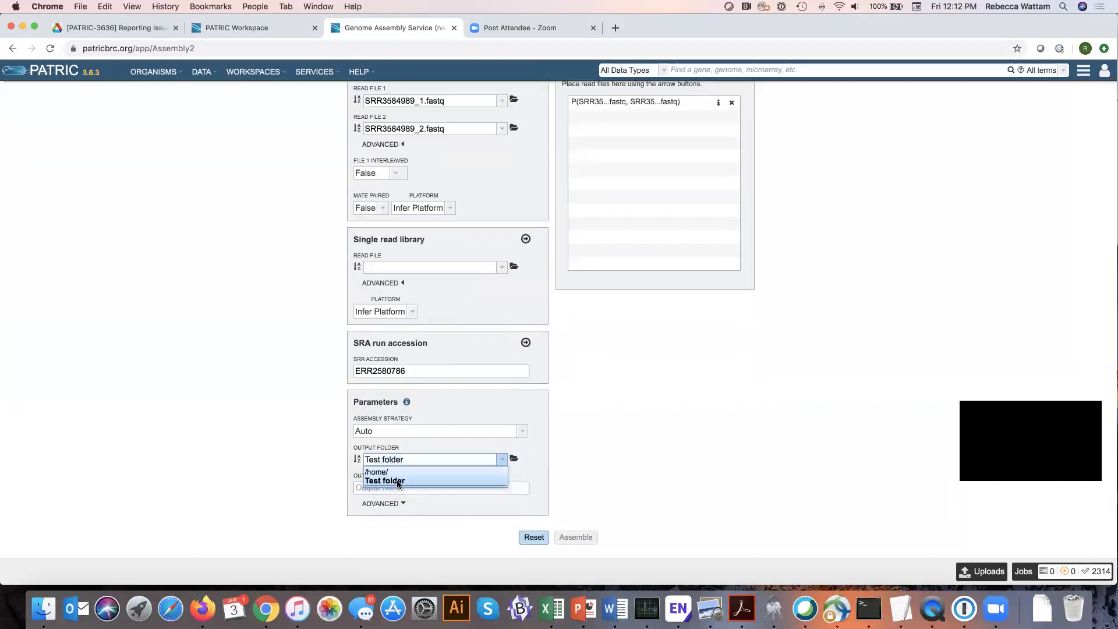
left_click(397, 484)
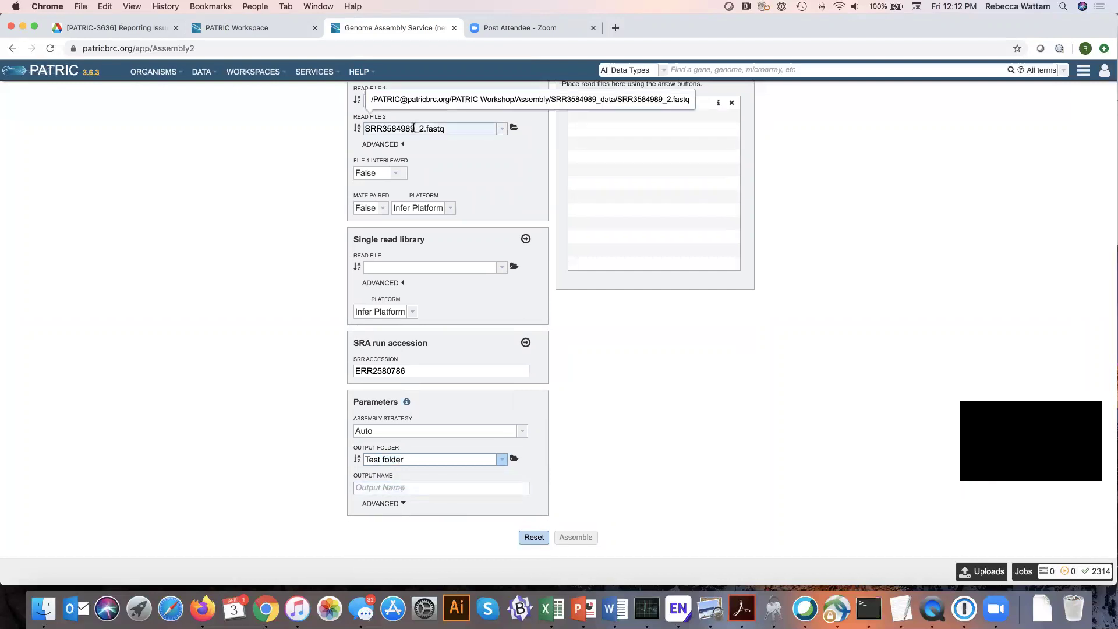
left_click_drag(446, 129, 361, 129)
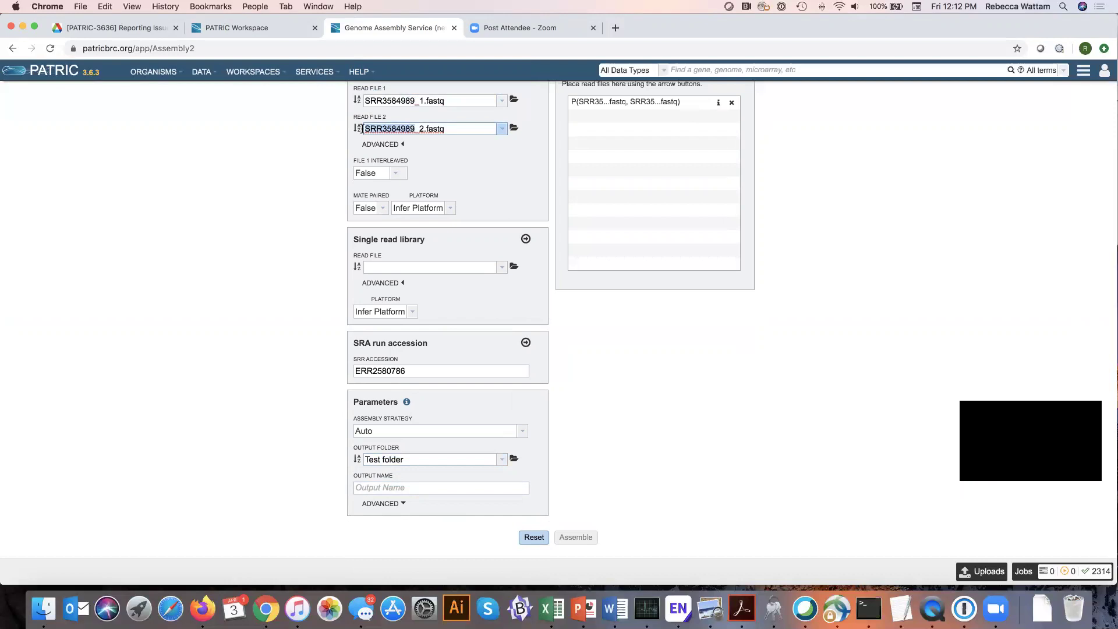
Paste SRR3584989 into the Output Name field
scroll(350, 200, "up", 1)
left_click(363, 510)
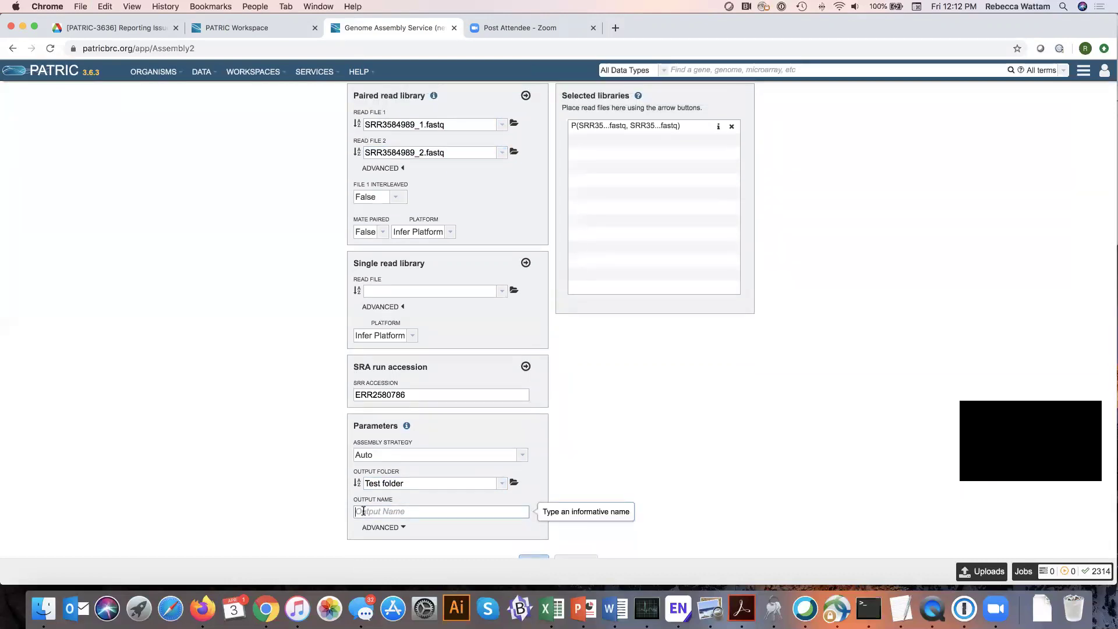
type("SRR3584989")
scroll(606, 487, "down", 1)
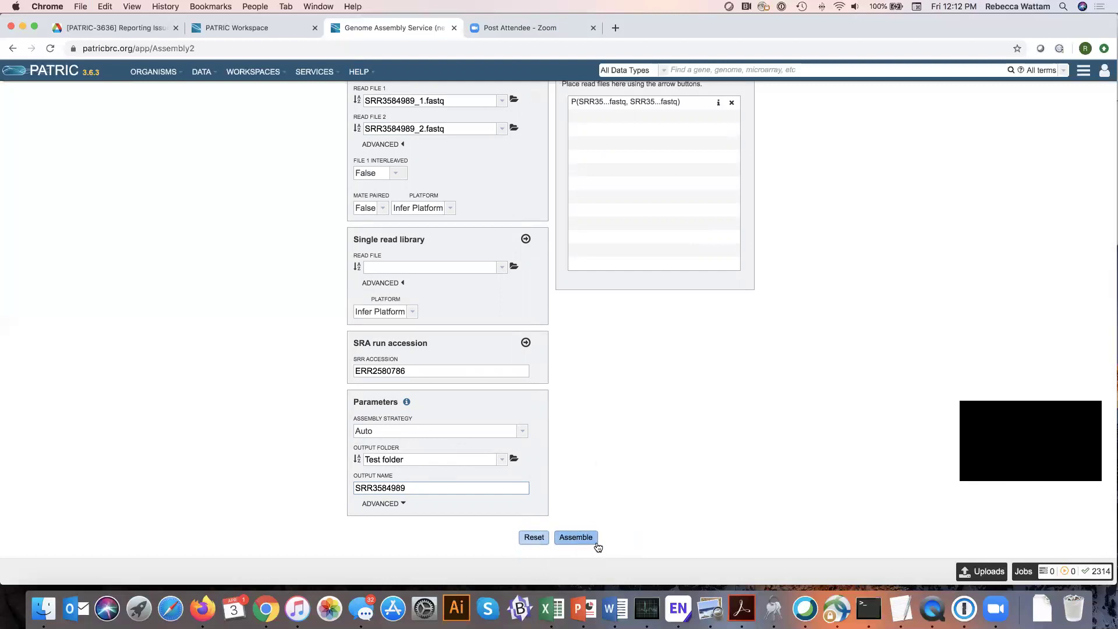
Show the advanced parameters, leaving Trim Reads Before Assembly at False
left_click(401, 505)
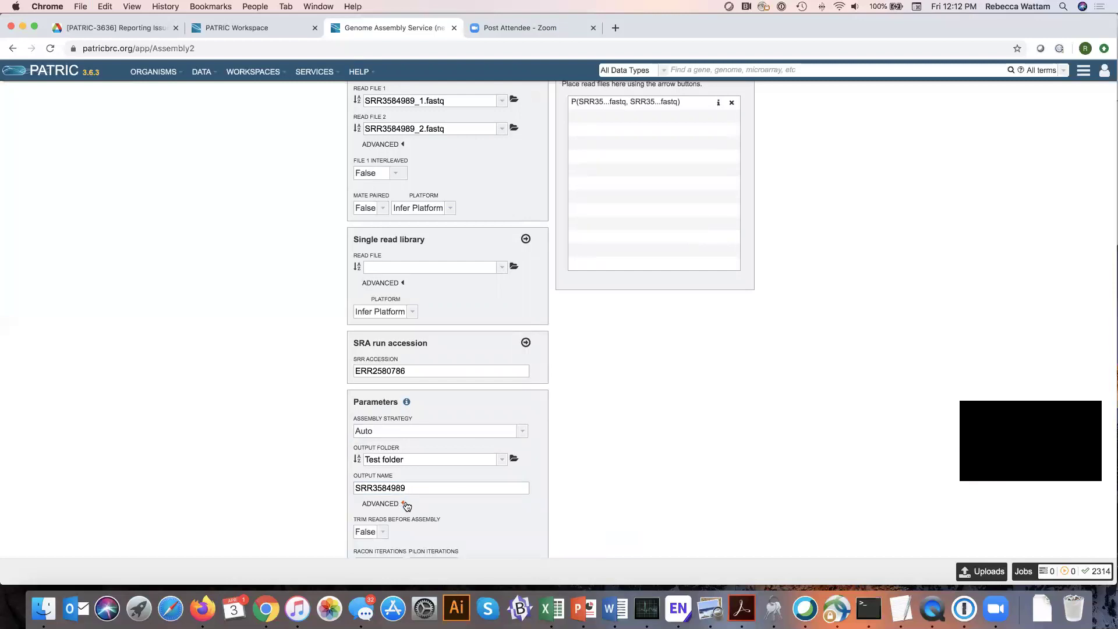
scroll(510, 513, "down", 3)
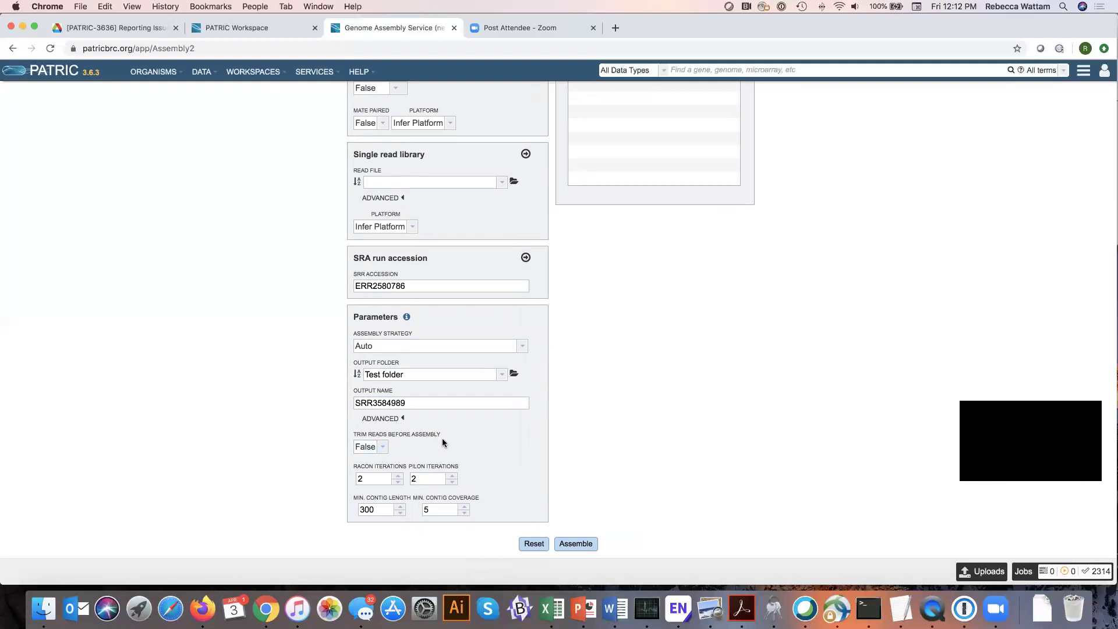
left_click(384, 448)
left_click(476, 445)
Keep min contig length 300 and coverage 5, then submit the assembly job
scroll(443, 483, "down", 1)
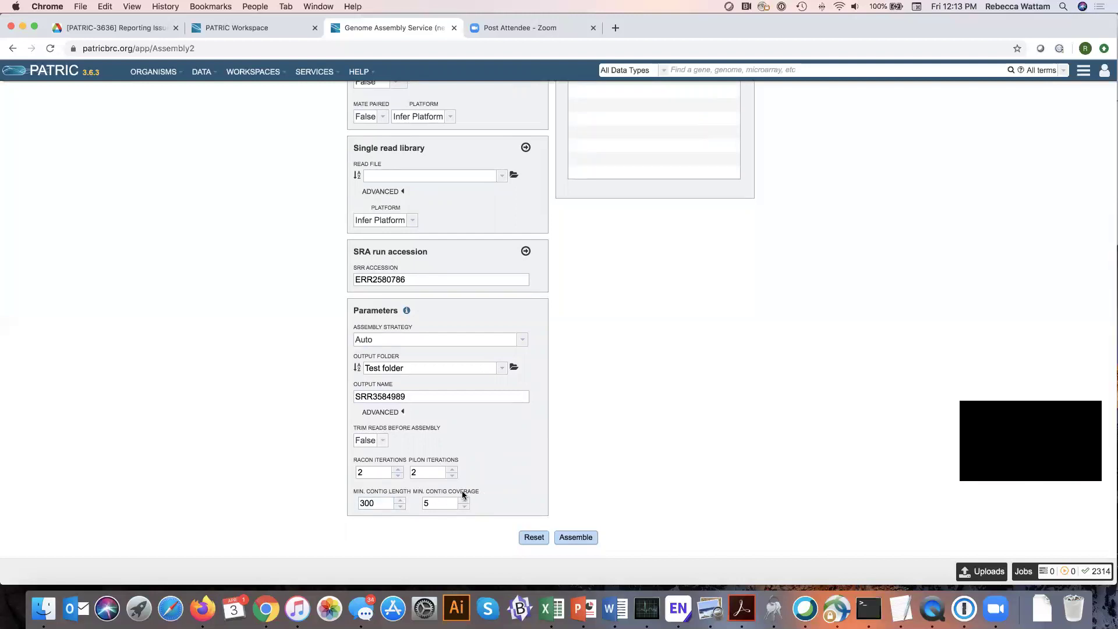
left_click(401, 500)
left_click(400, 507)
left_click(463, 502)
left_click(464, 508)
left_click(579, 539)
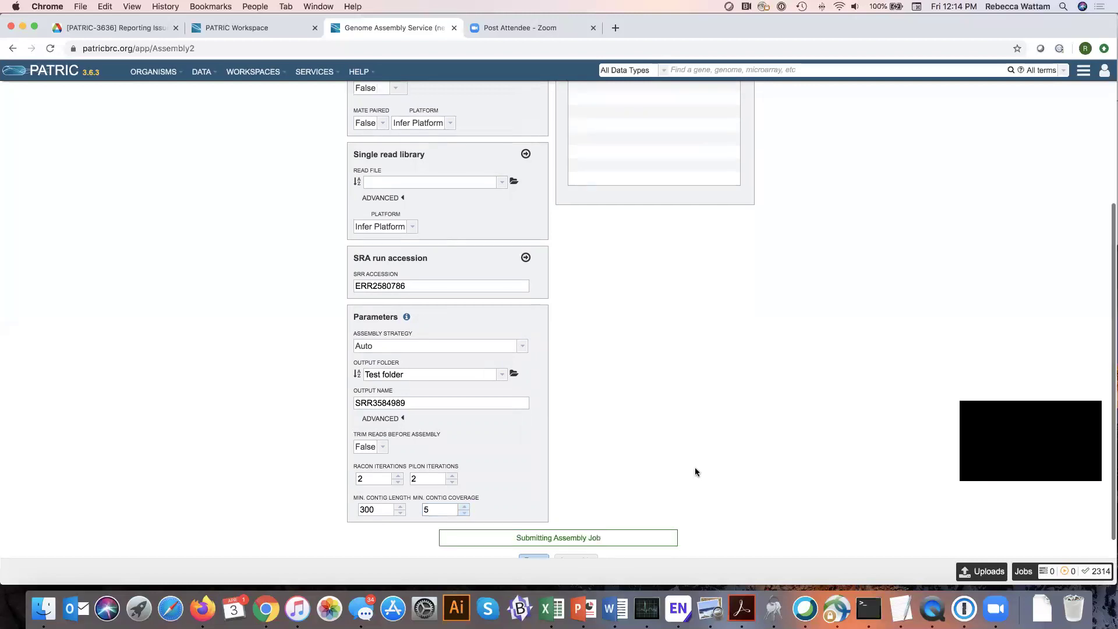